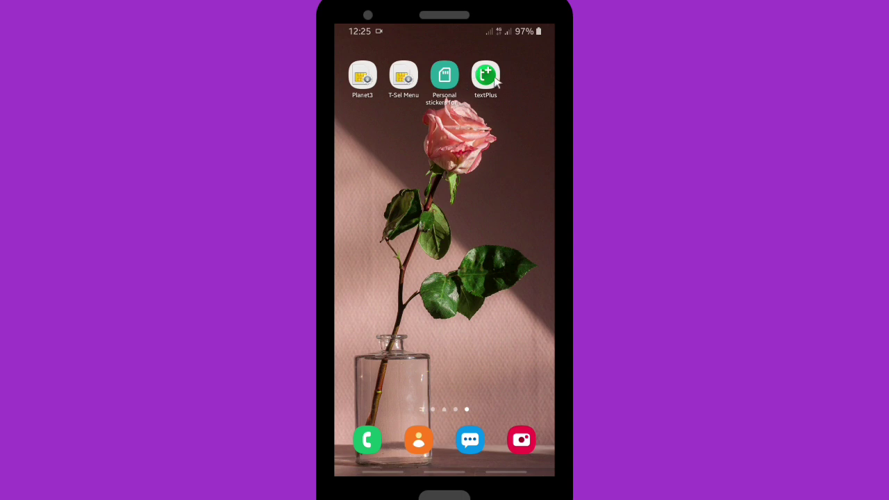
Return to the home page showing the app grid with the Play Store icon.
left_click_drag(383, 291, 535, 365)
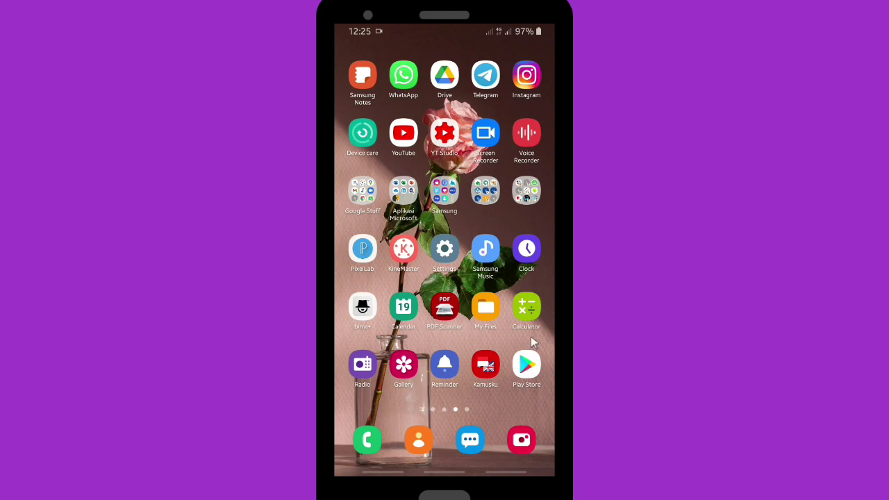
In Play Store, rerun the 'text plus' search and open the textPlus: Free Text & Calls listing.
left_click(526, 367)
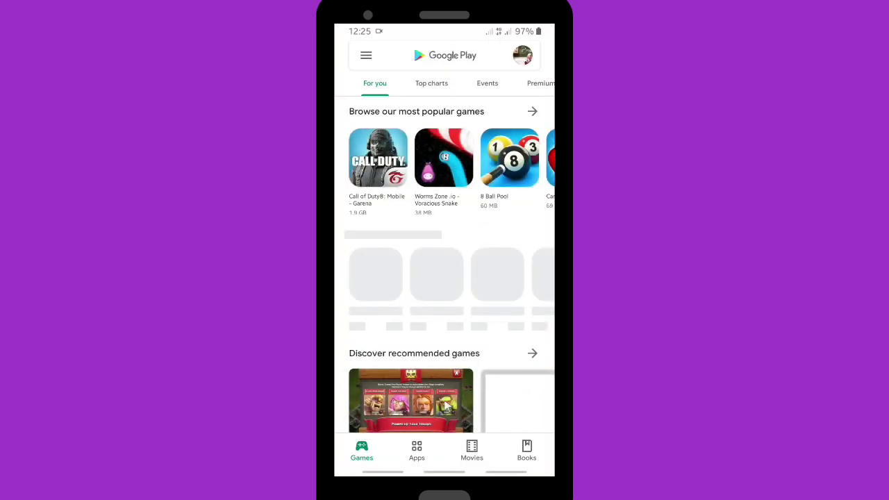
left_click(448, 54)
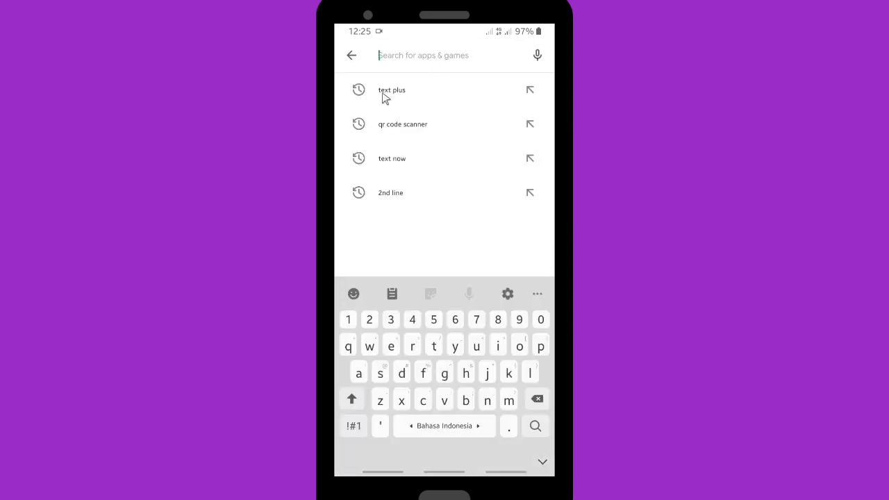
left_click(406, 96)
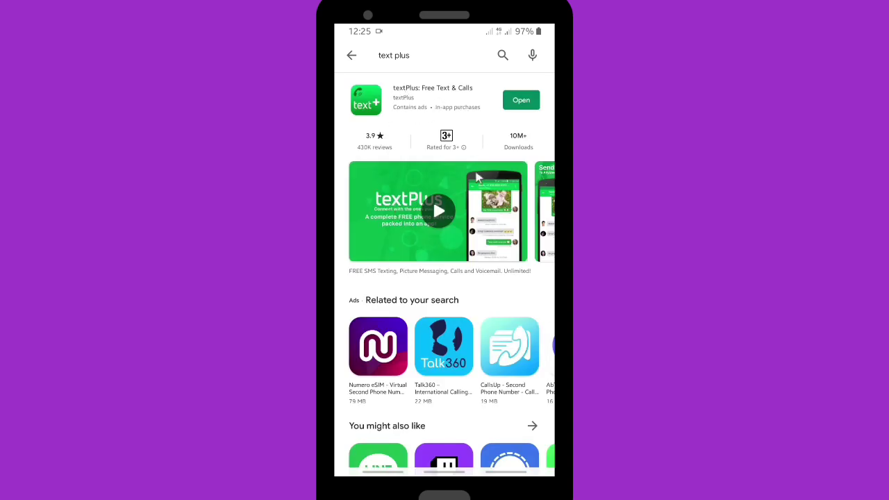
left_click(467, 102)
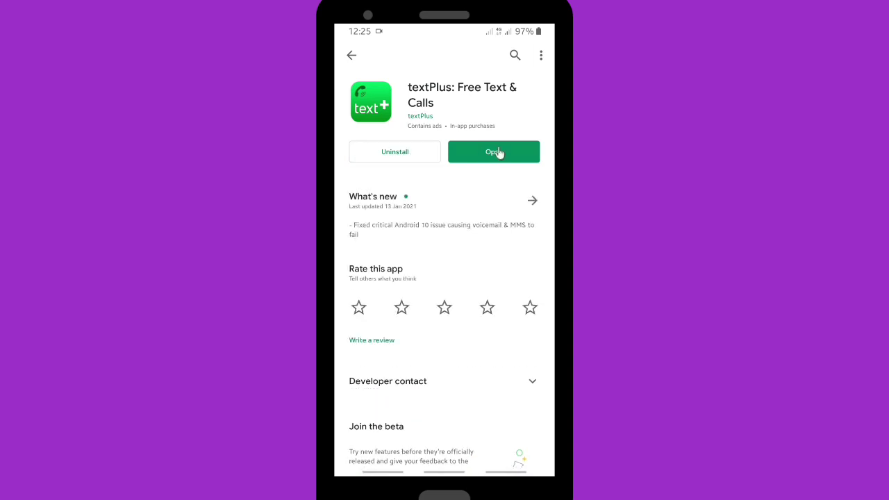
Scroll through the textPlus listing and launch the app from it.
scroll(439, 299, "down", 5)
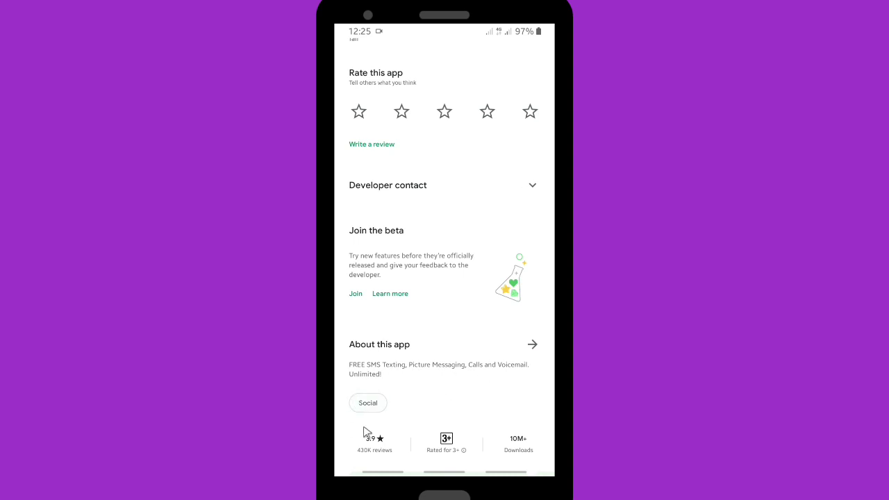
scroll(483, 448, "down", 10)
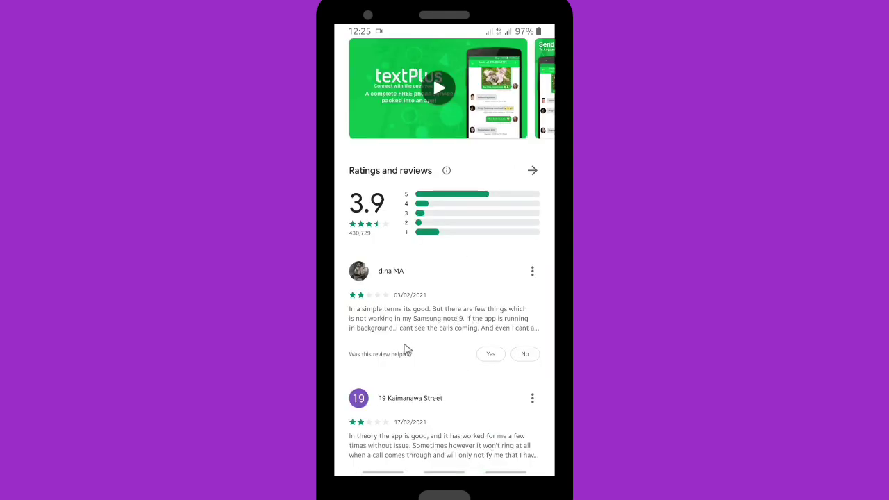
scroll(435, 377, "down", 1)
scroll(435, 368, "up", 10)
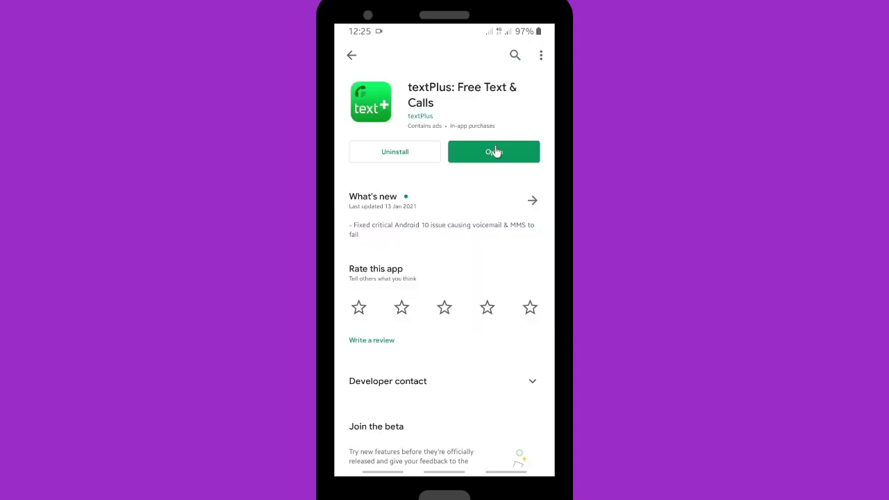
left_click(506, 153)
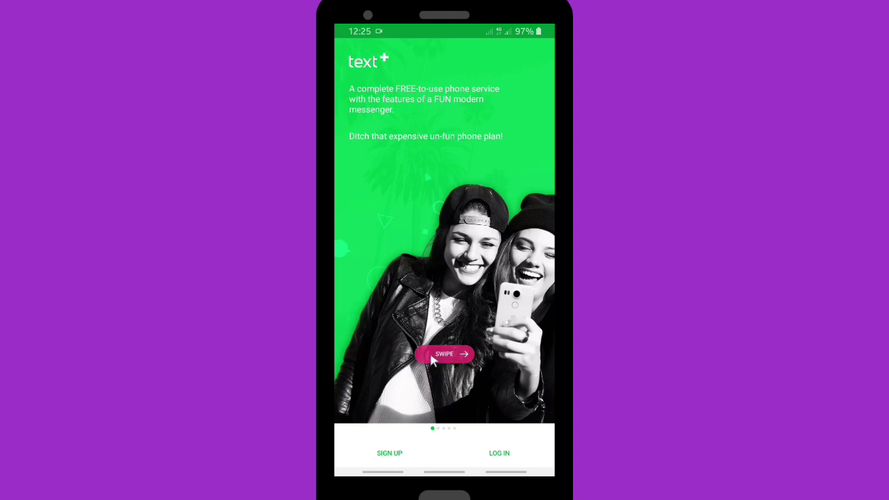
Page through the Completely Free, Fun and Mobile welcome slides and choose 'SIGN UP, IT'S FREE!'.
left_click_drag(541, 312, 338, 307)
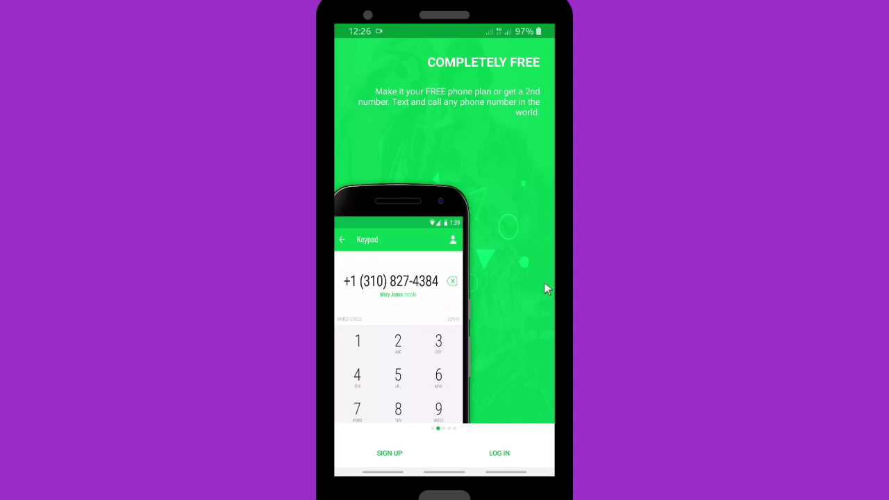
left_click_drag(544, 270, 336, 261)
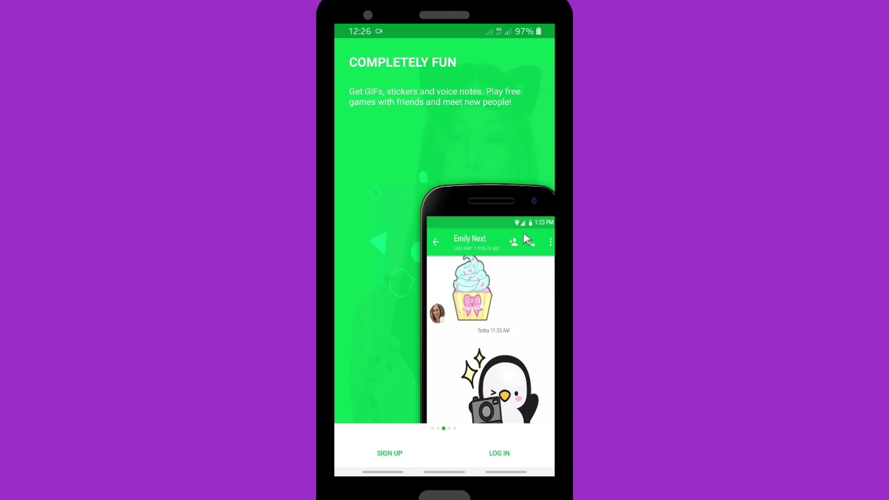
left_click_drag(527, 239, 337, 238)
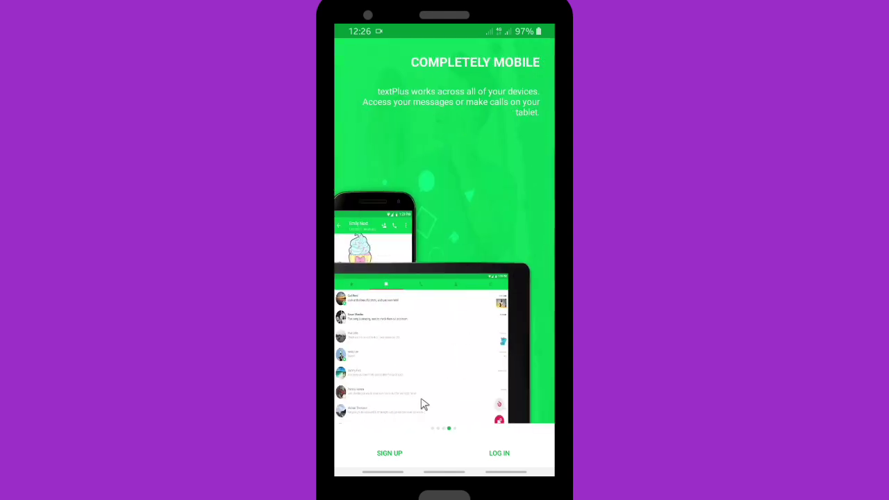
left_click_drag(539, 225, 334, 202)
left_click_drag(546, 216, 337, 181)
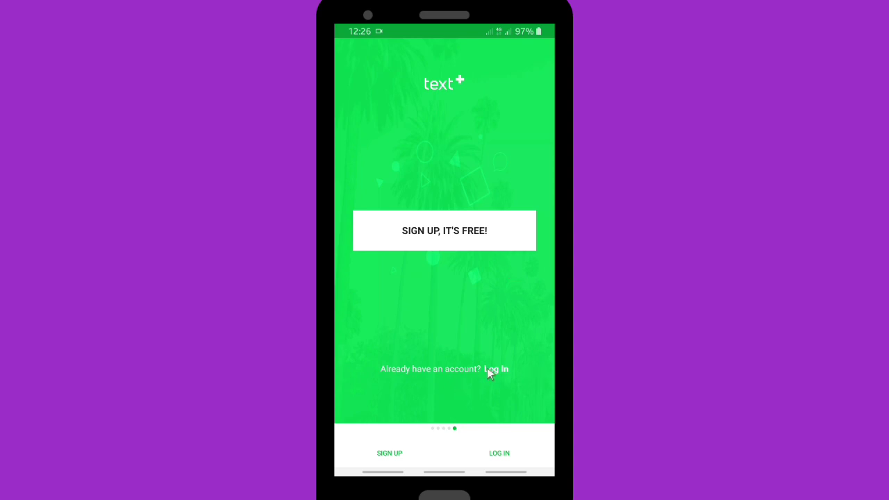
left_click(438, 233)
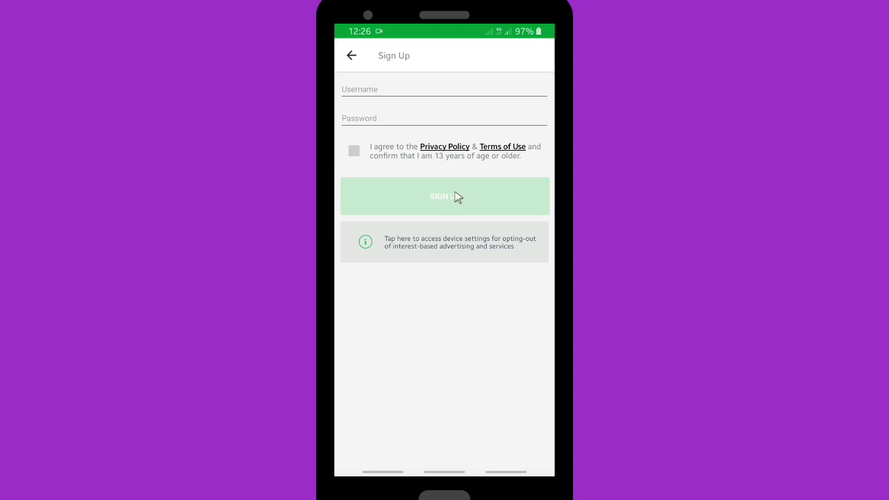
Enter a username in the Sign Up form, correcting its last characters.
left_click(431, 84)
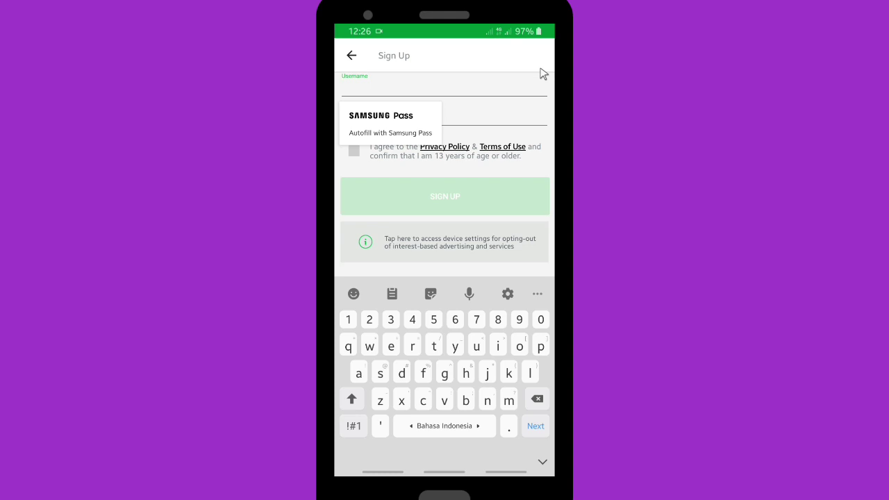
type("archer")
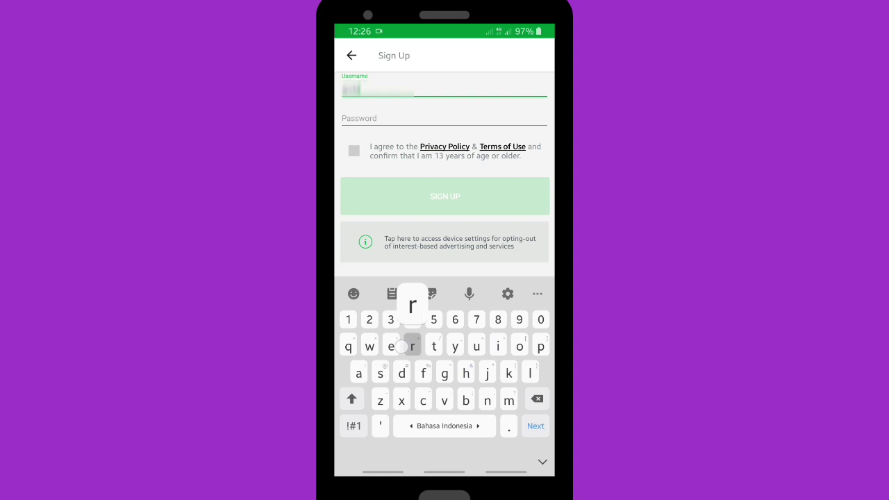
key("BackSpace")
key("BackSpace")
type("eyk")
Enter a password mixing letters, digits and an @ symbol until it rates Strong, then submit.
left_click(518, 125)
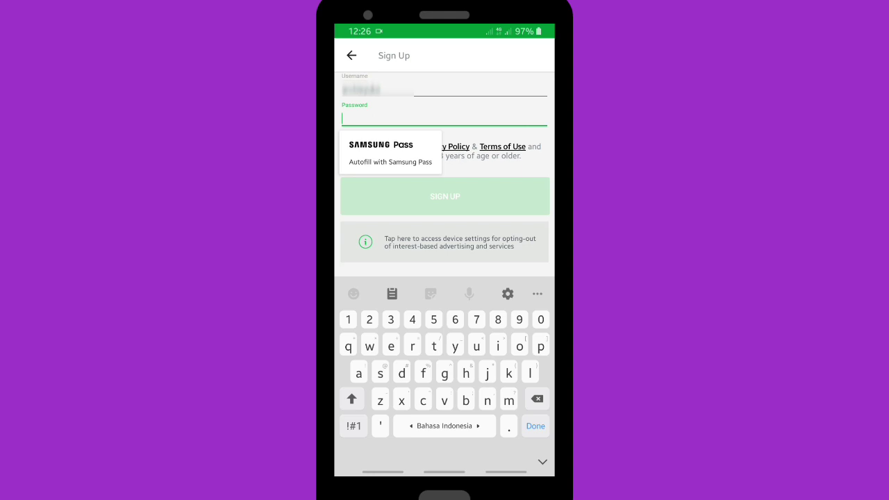
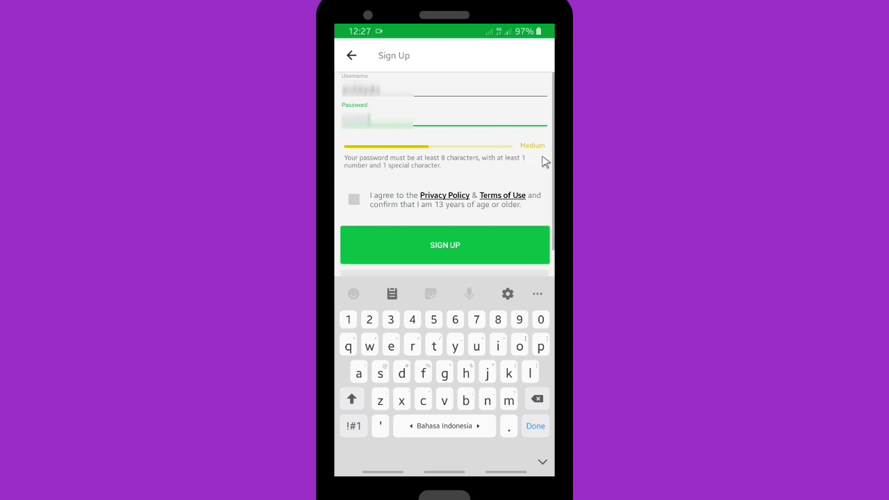
left_click(354, 425)
left_click(353, 425)
type("c")
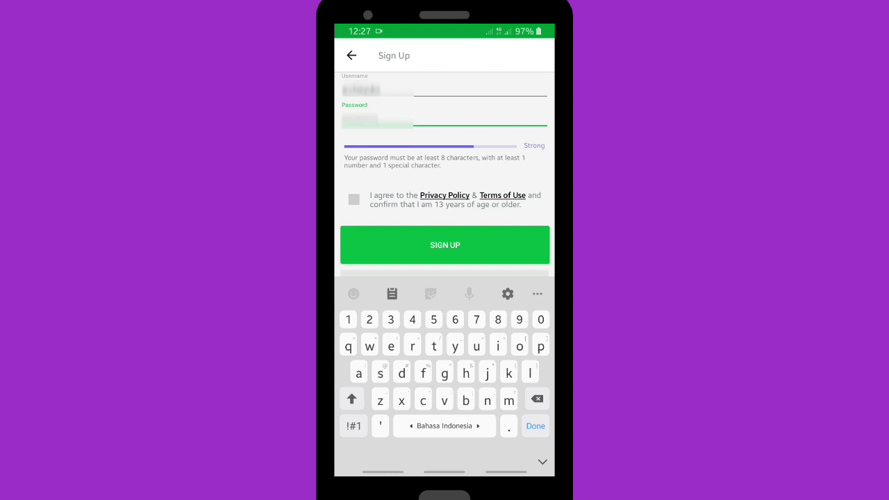
left_click(466, 242)
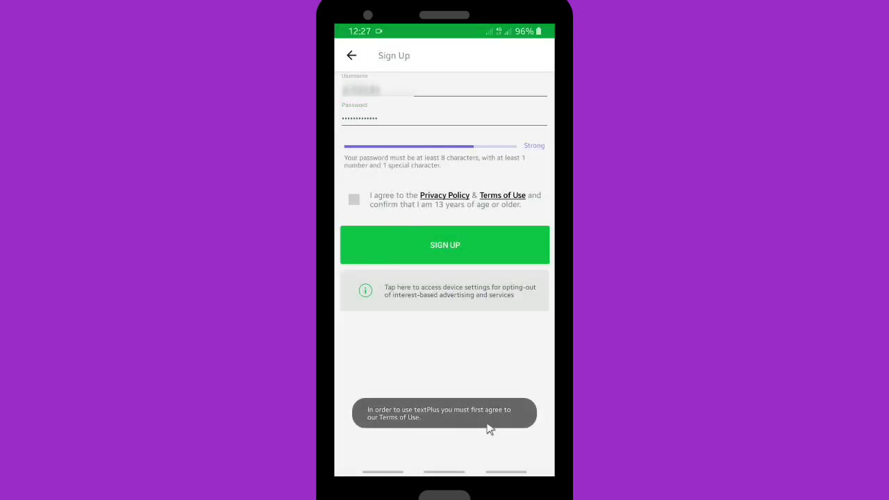
Agree to the Privacy Policy and Terms of Use, resubmit sign-up, and mark the top-left palm-tree image.
left_click(354, 200)
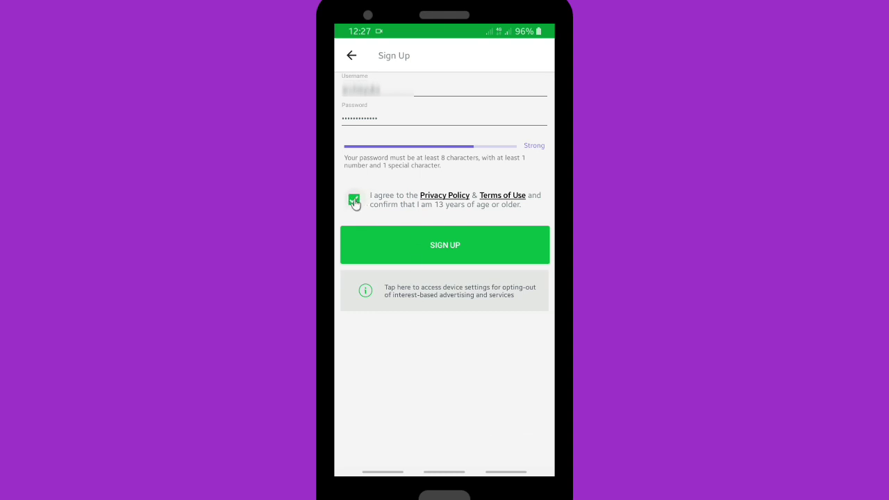
left_click(425, 244)
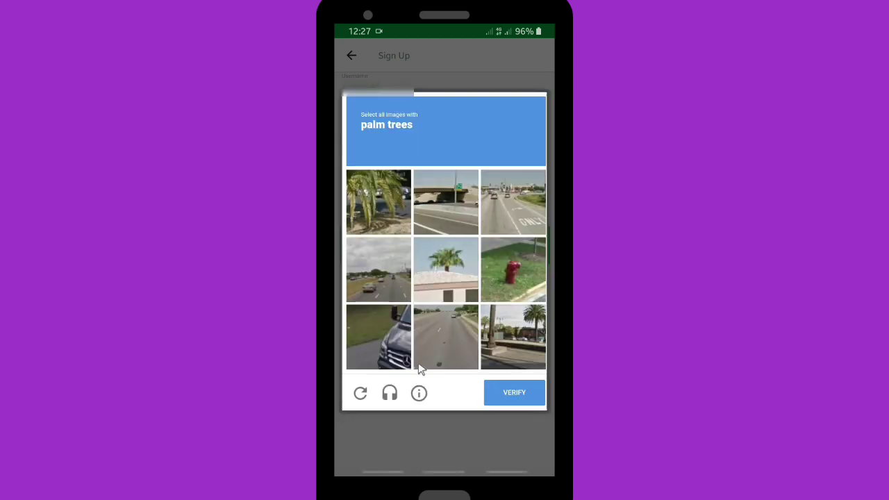
left_click(380, 206)
Mark the centre and bottom-right palm-tree tiles and verify to create the account.
left_click(440, 269)
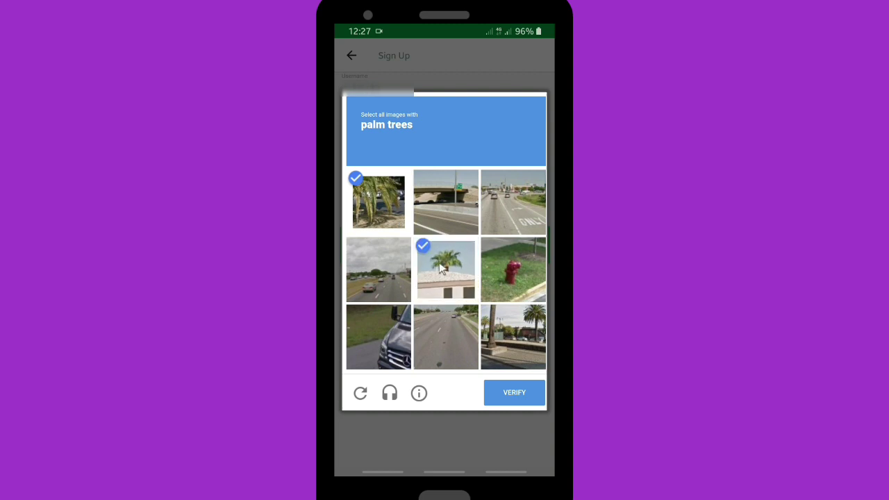
left_click(515, 352)
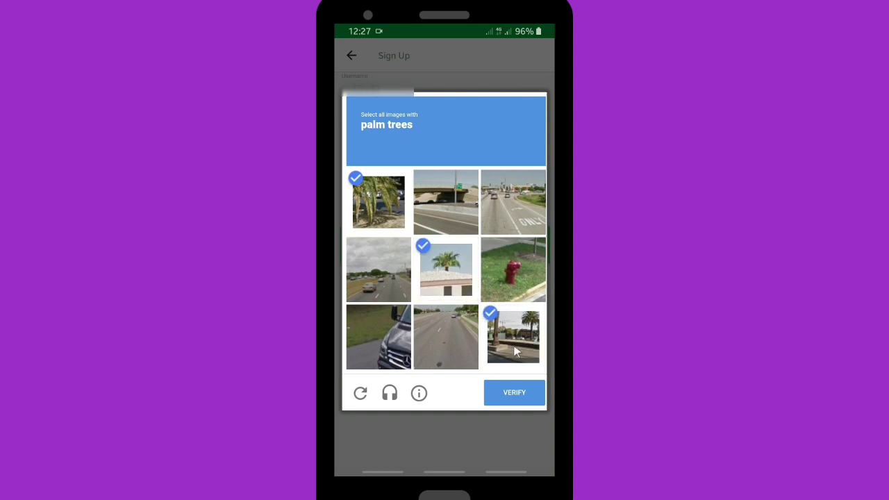
left_click(504, 393)
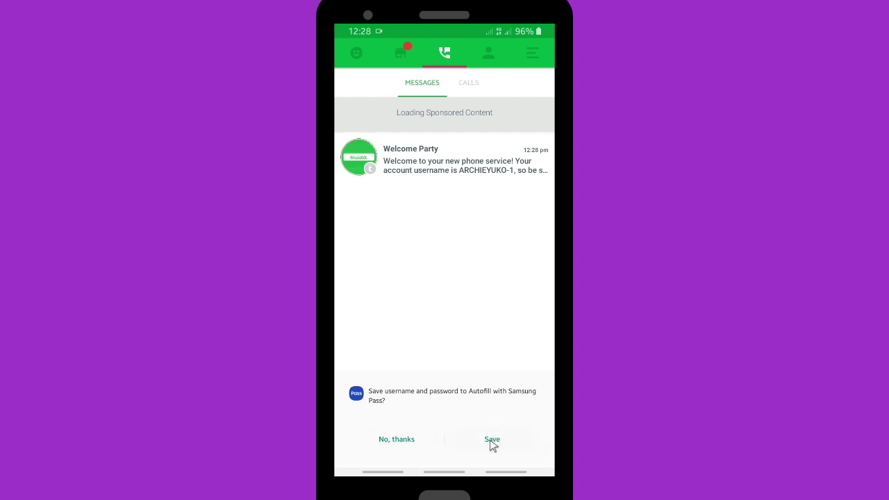
Save the login, reply Yes in the Welcome Party chat, and view the store's credit options.
left_click(491, 440)
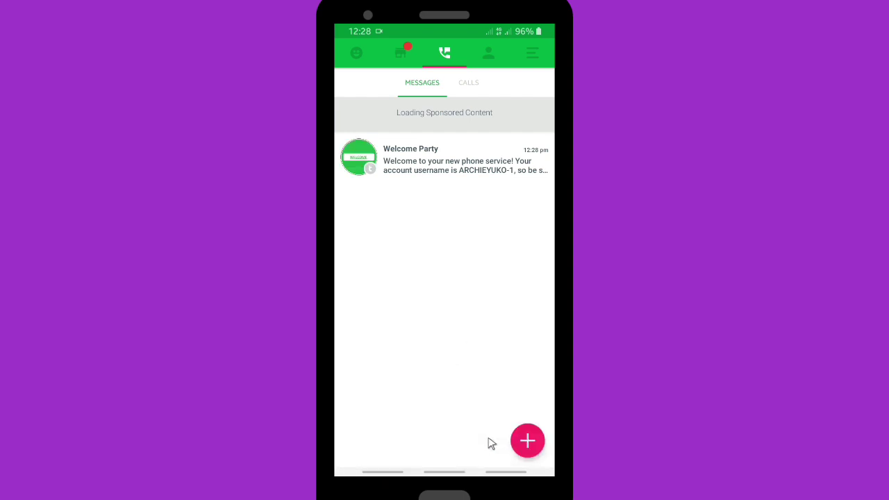
left_click(452, 144)
left_click(448, 164)
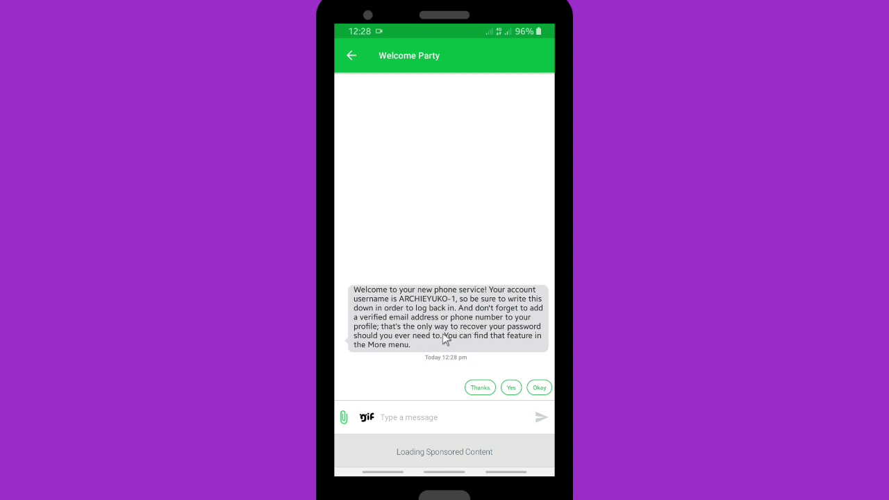
left_click(513, 388)
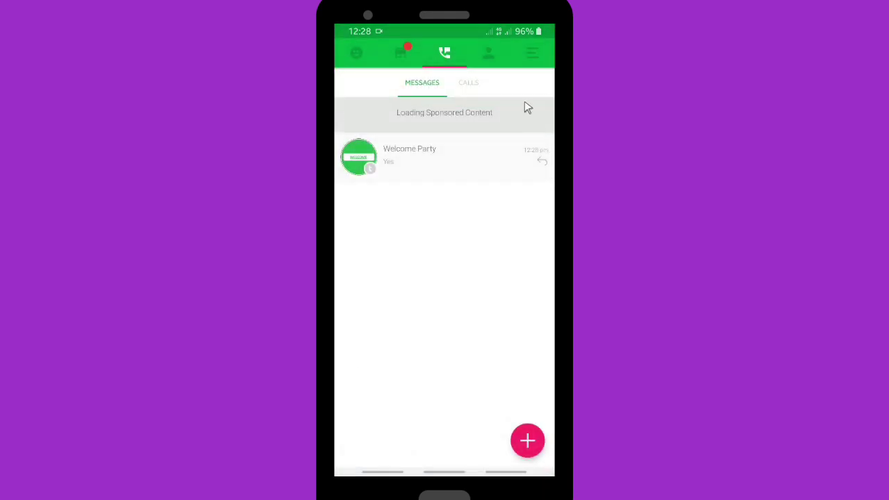
left_click(400, 56)
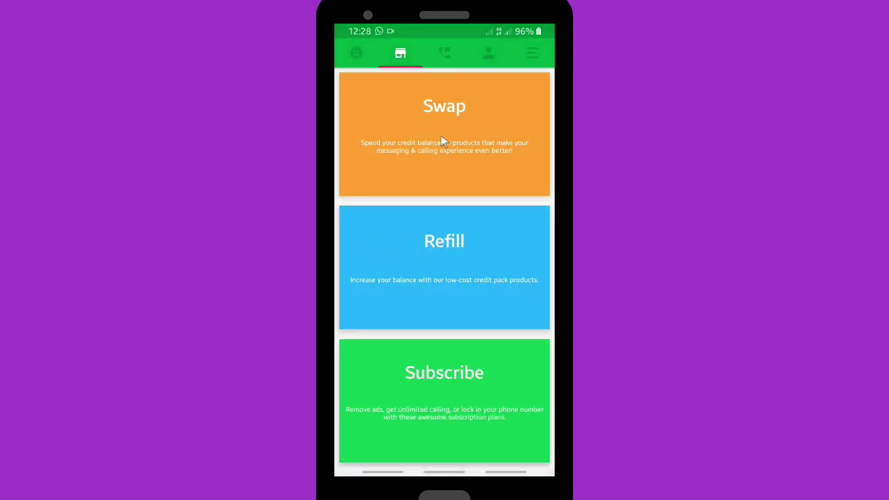
Go via the contacts list to the main menu showing the free-number offer.
left_click(505, 57)
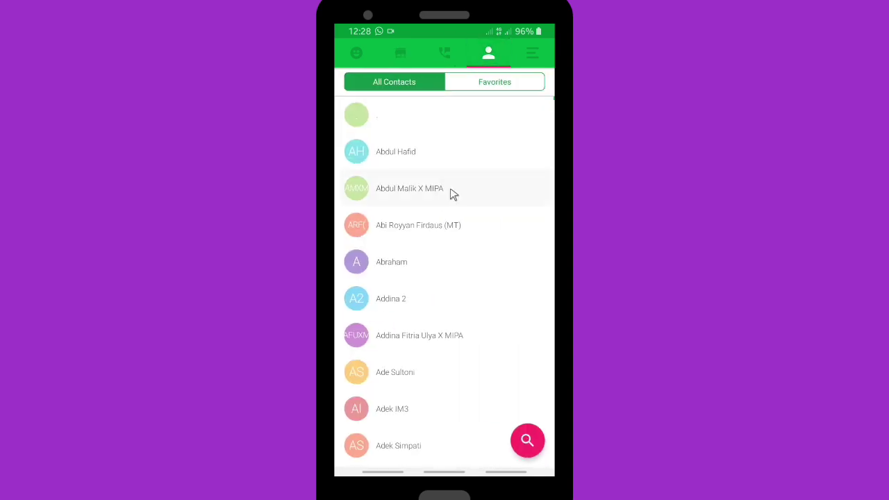
left_click(532, 54)
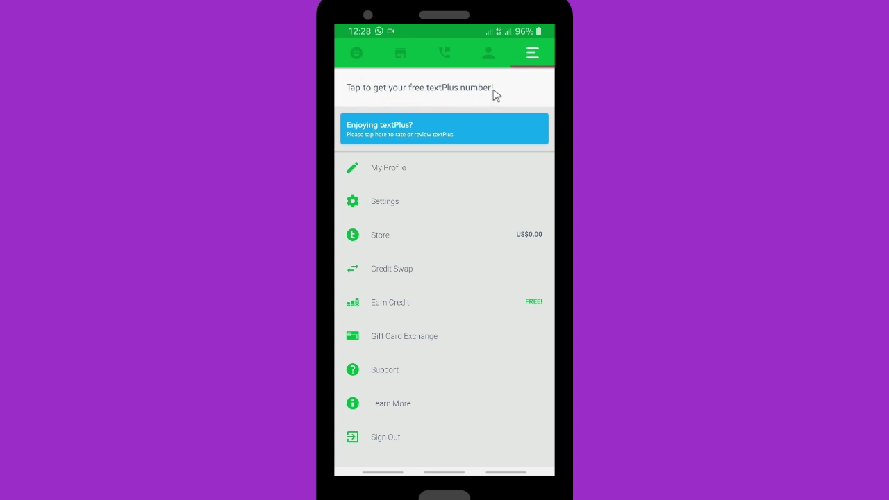
Start claiming the free number, try mobile verification with United States, then return to Verify Info.
left_click(531, 55)
left_click(486, 94)
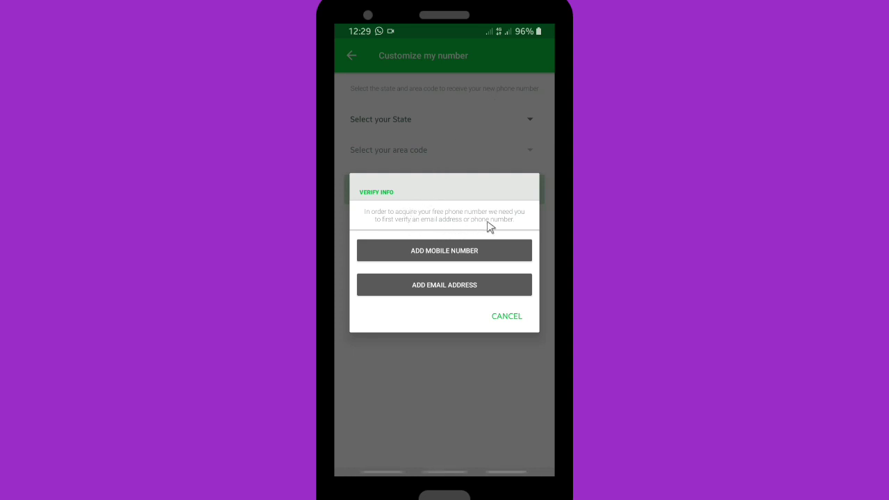
left_click(443, 252)
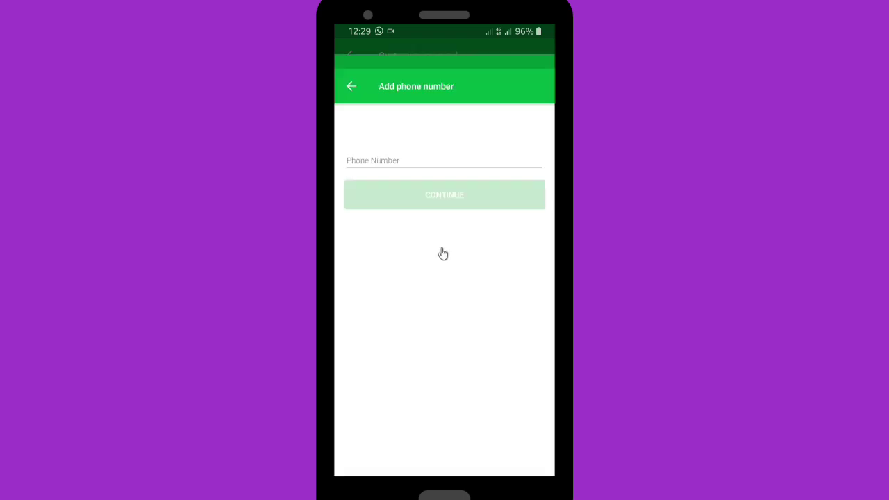
left_click(522, 93)
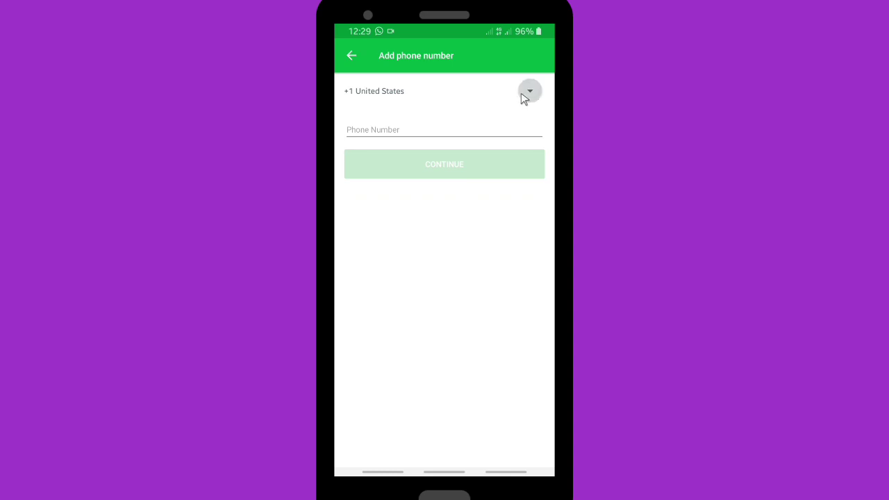
left_click(409, 209)
left_click(351, 57)
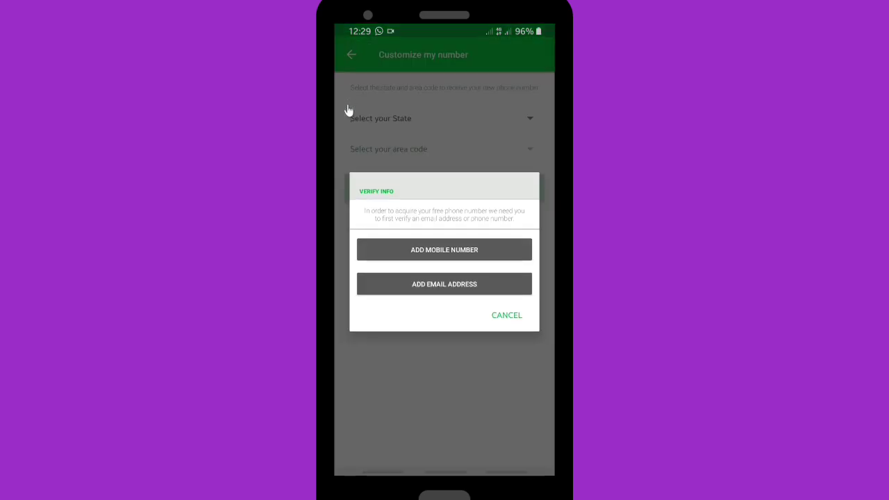
Submit an email address, dismiss the already-in-use warning, and reopen an empty Add email form.
left_click(429, 285)
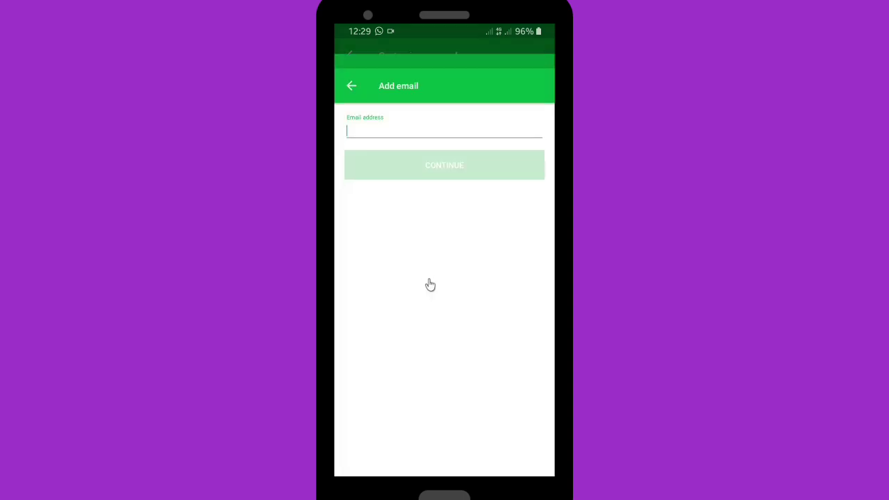
left_click(422, 97)
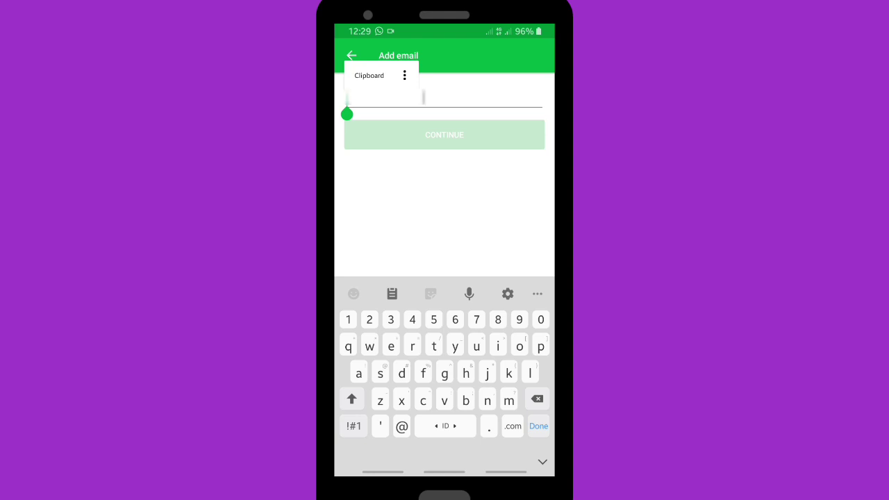
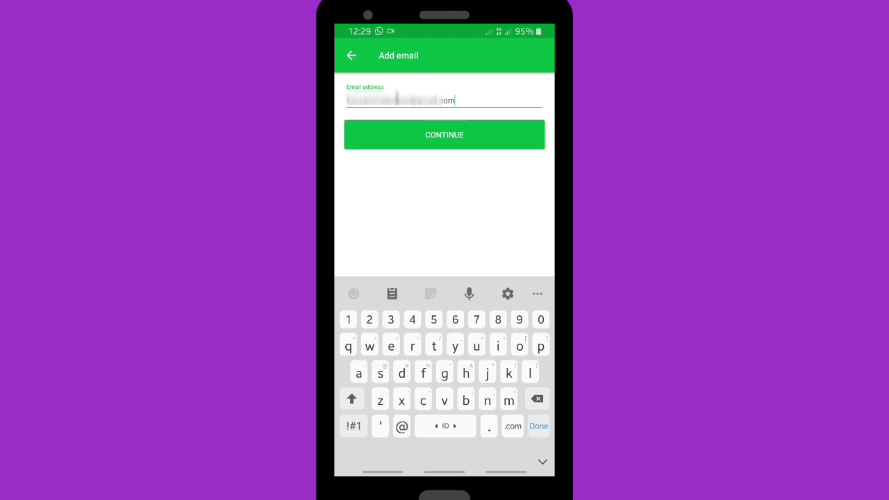
left_click(456, 139)
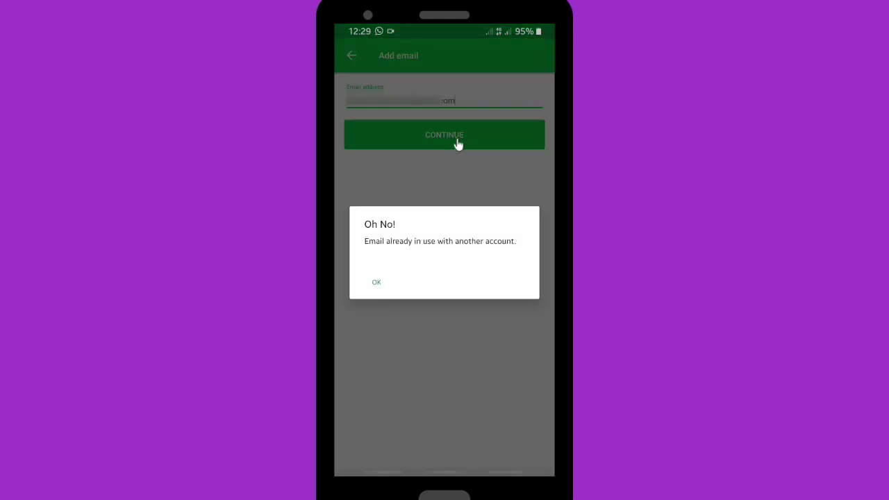
left_click(375, 283)
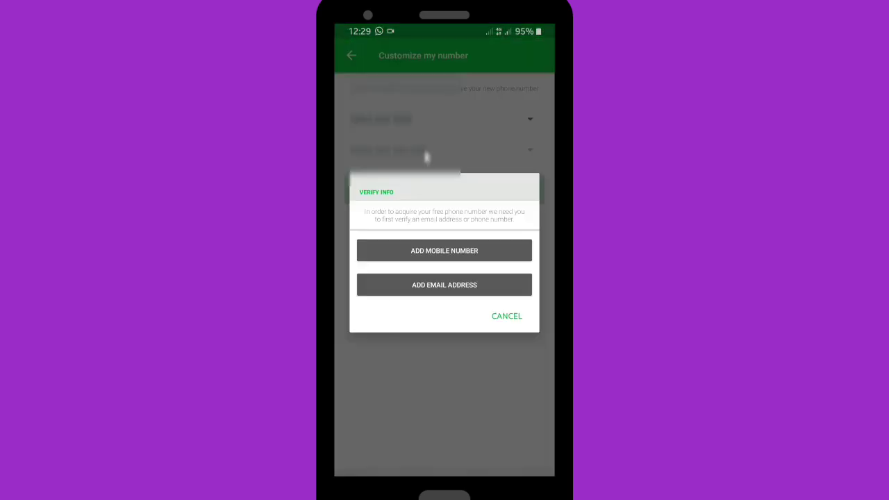
left_click(436, 286)
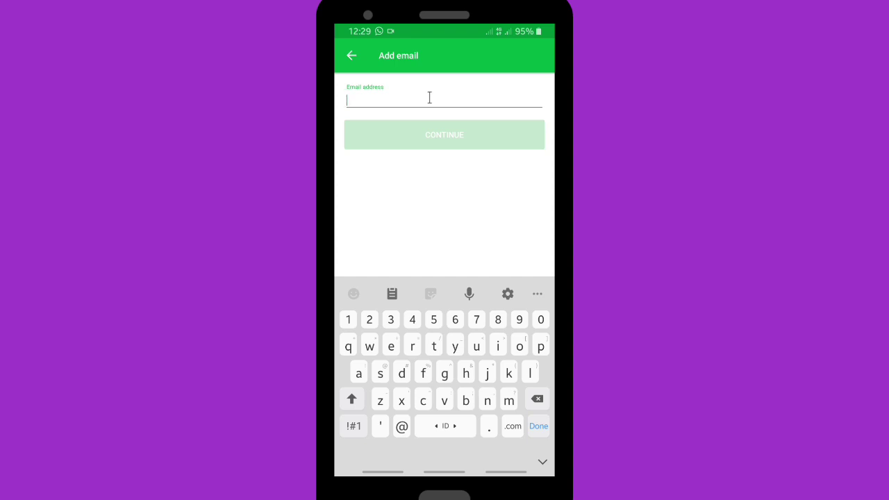
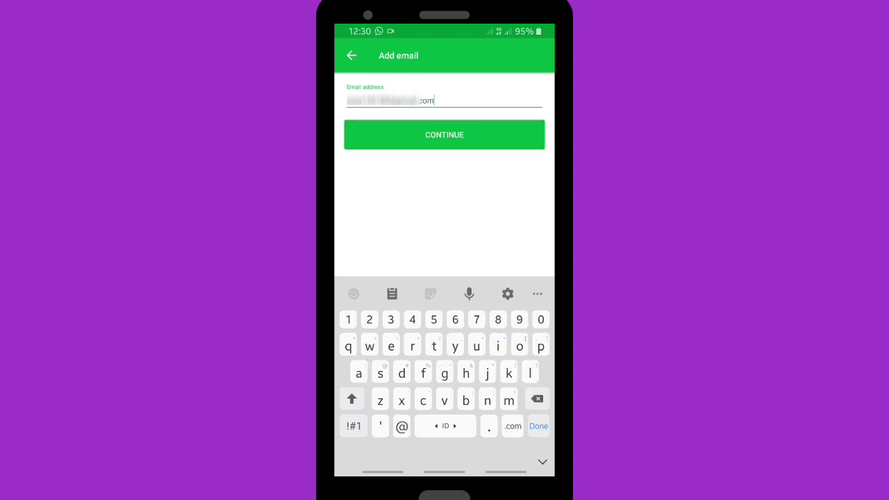
Enter a second email address in textPlus, submit it for a code, and go home.
left_click(425, 146)
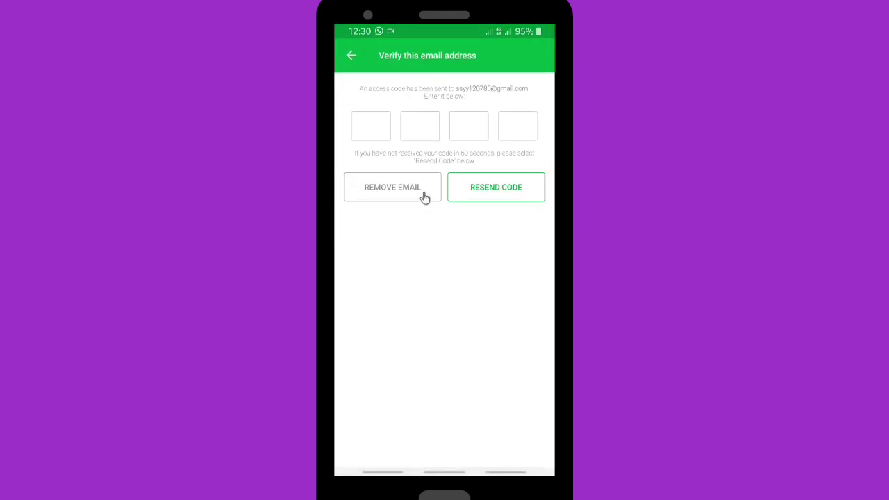
left_click_drag(449, 471, 444, 381)
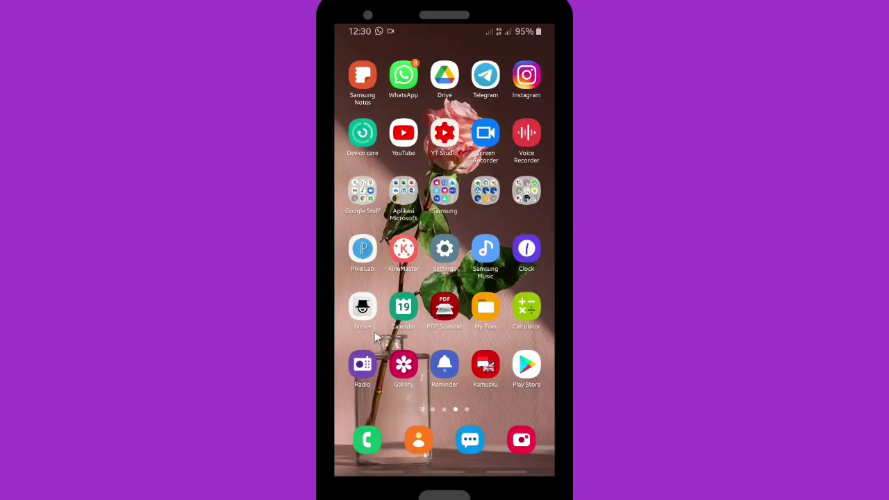
In Gmail, switch to the receiving account and open textPlus's 'Confirm your email' message.
left_click(354, 195)
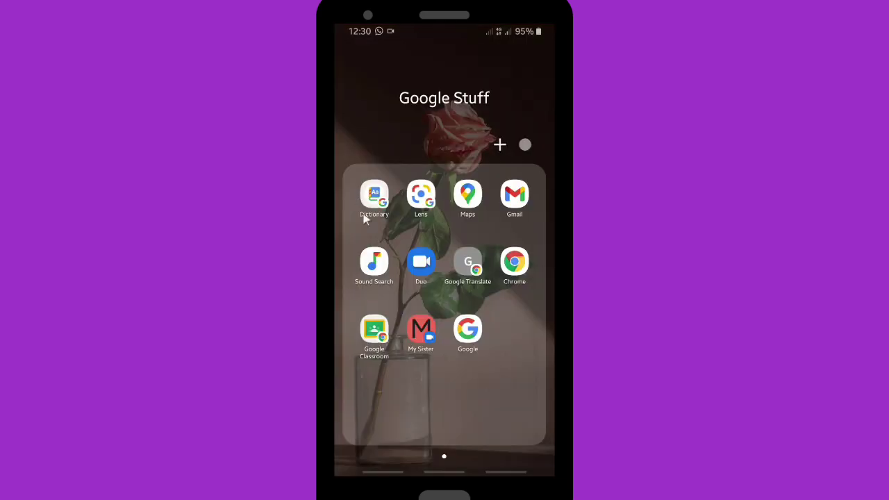
left_click(515, 195)
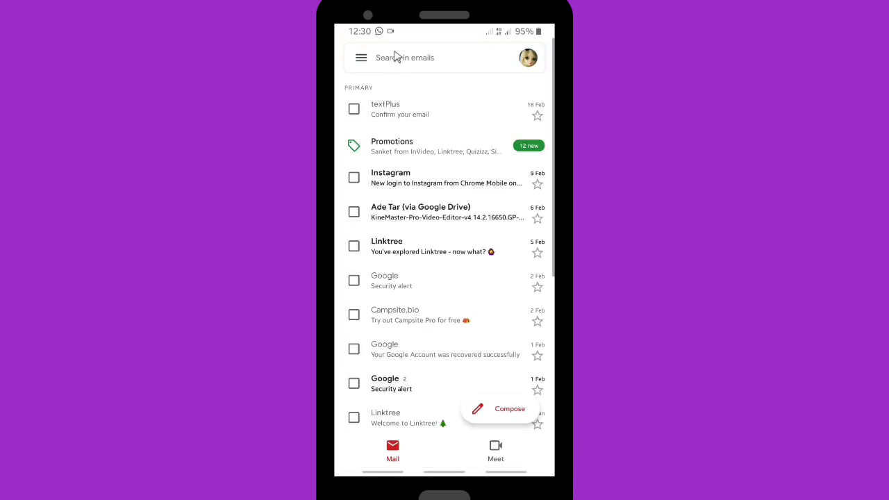
left_click(528, 58)
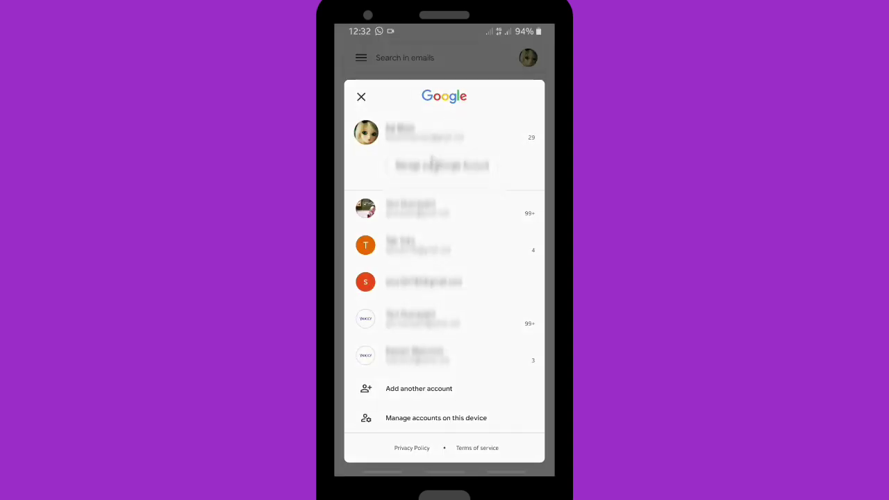
left_click(427, 293)
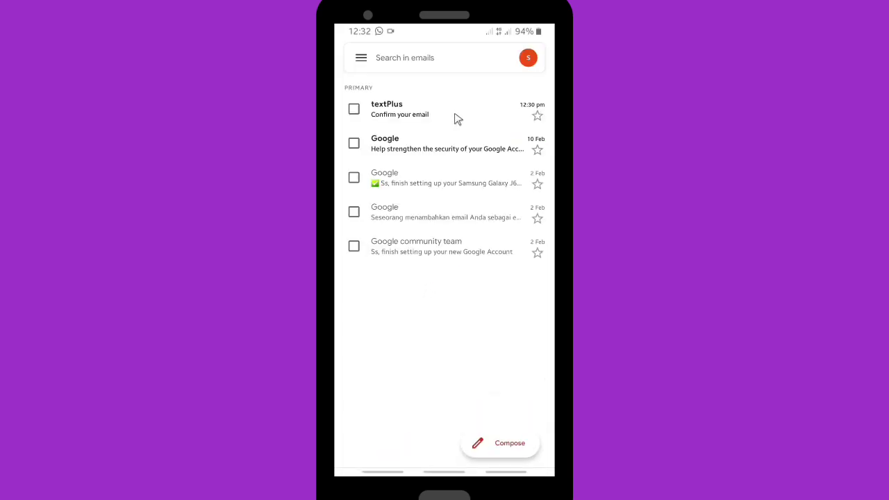
left_click(415, 111)
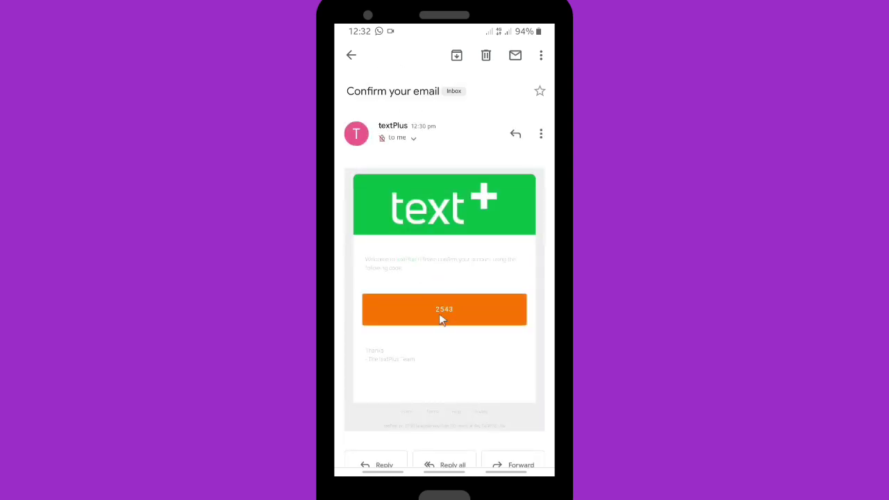
left_click_drag(382, 472, 426, 264)
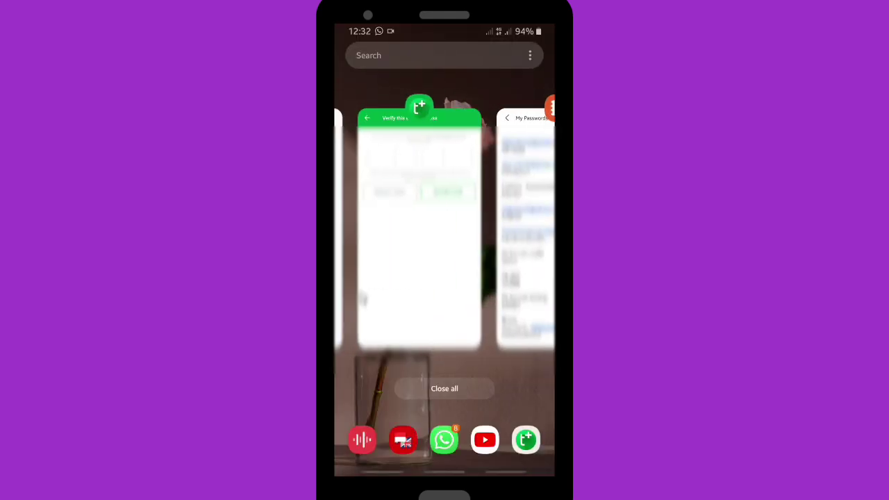
Back in textPlus, enter the emailed four-digit access code into the code boxes.
left_click(434, 209)
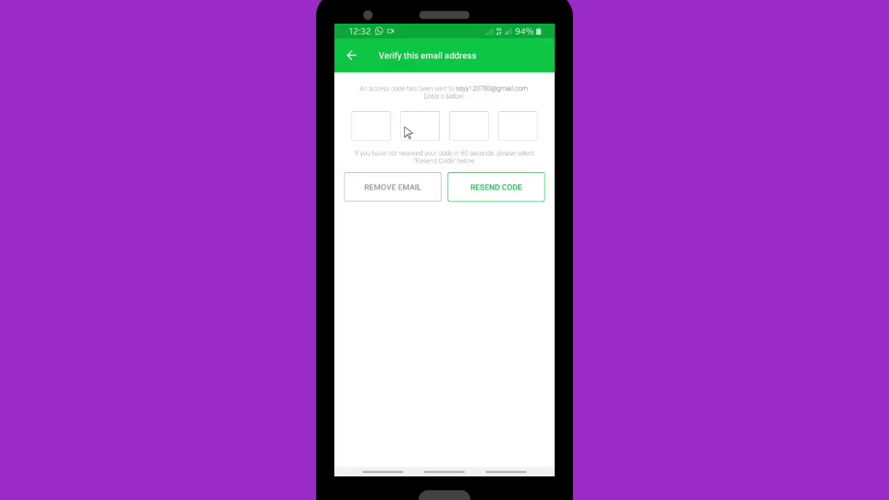
left_click(366, 123)
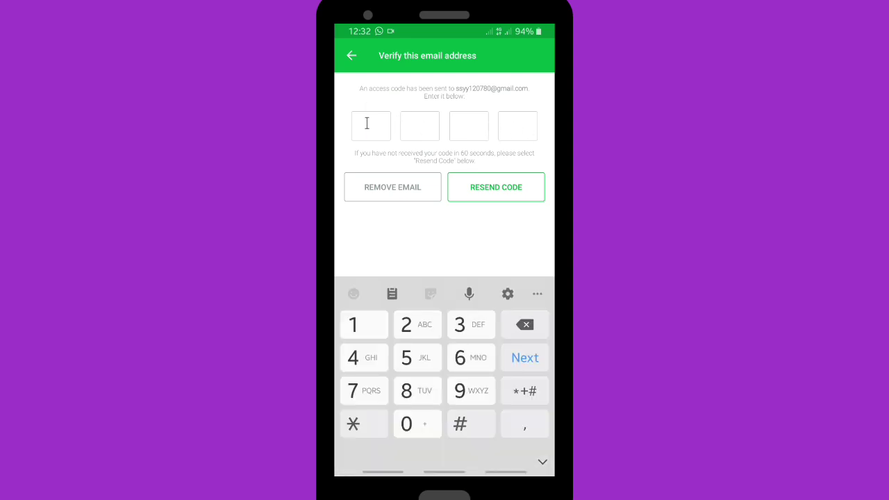
left_click(459, 314)
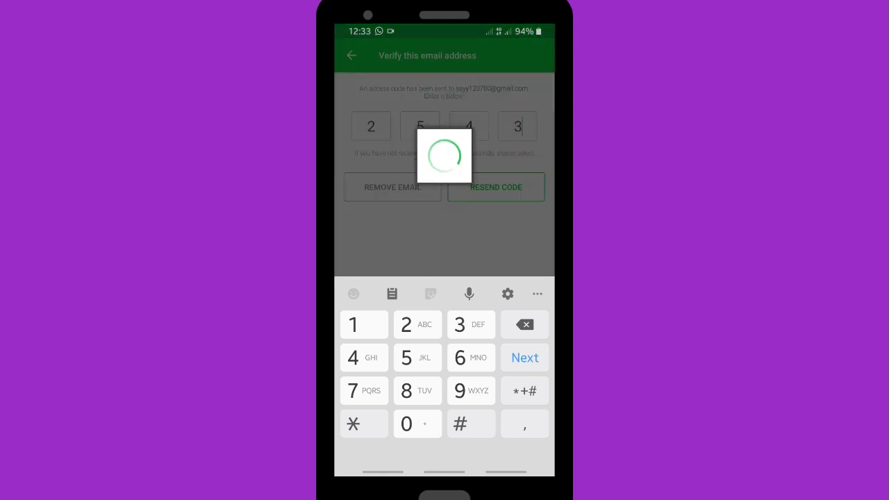